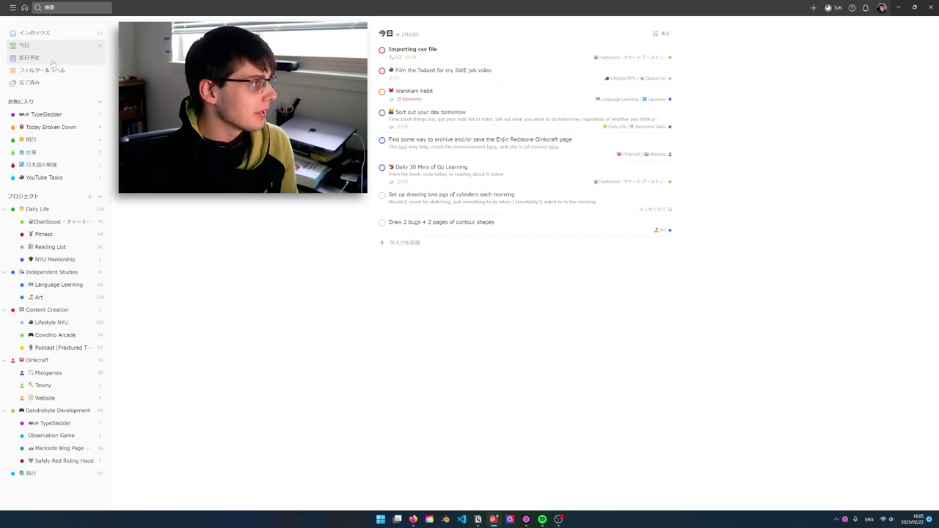
Look over the upcoming tasks by date and the overview of filters and labels
click(48, 58)
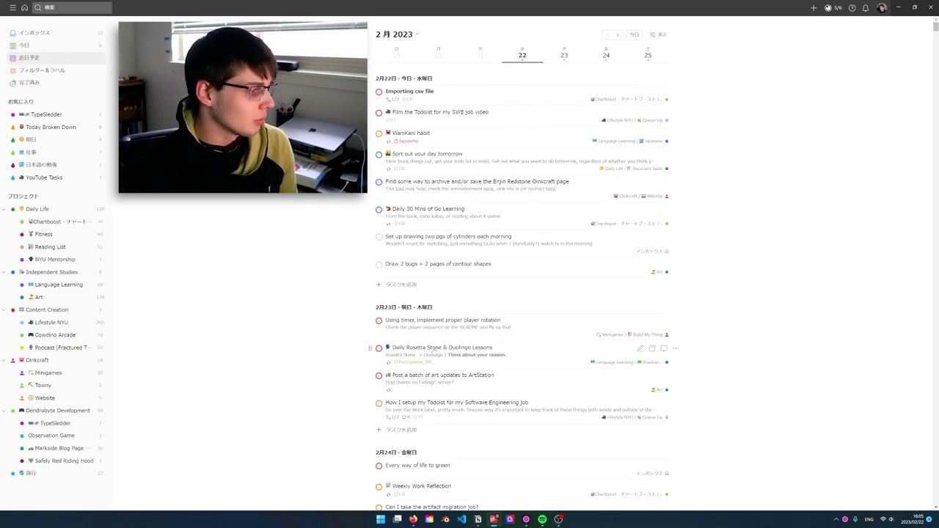
click(45, 69)
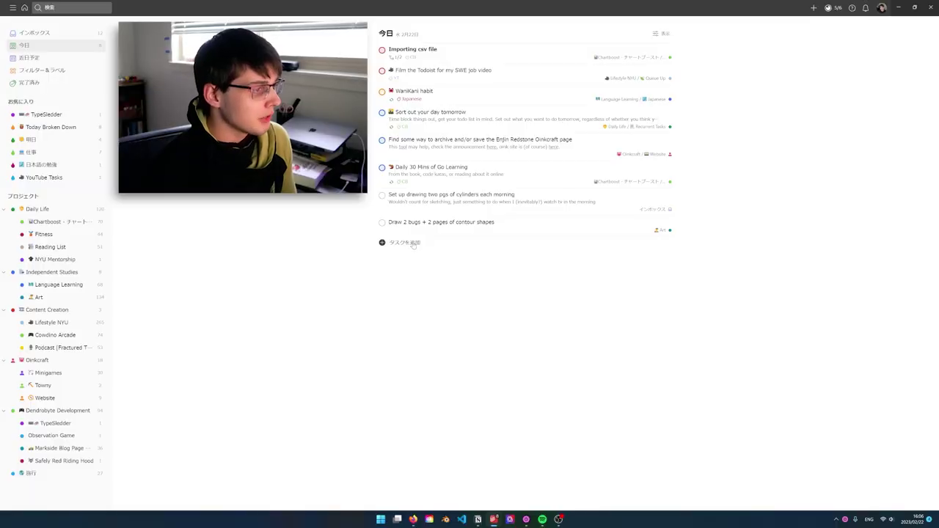
Draft a new task named "Record a video" in the Today view with 明日 (tomorrow) as its due date
click(413, 245)
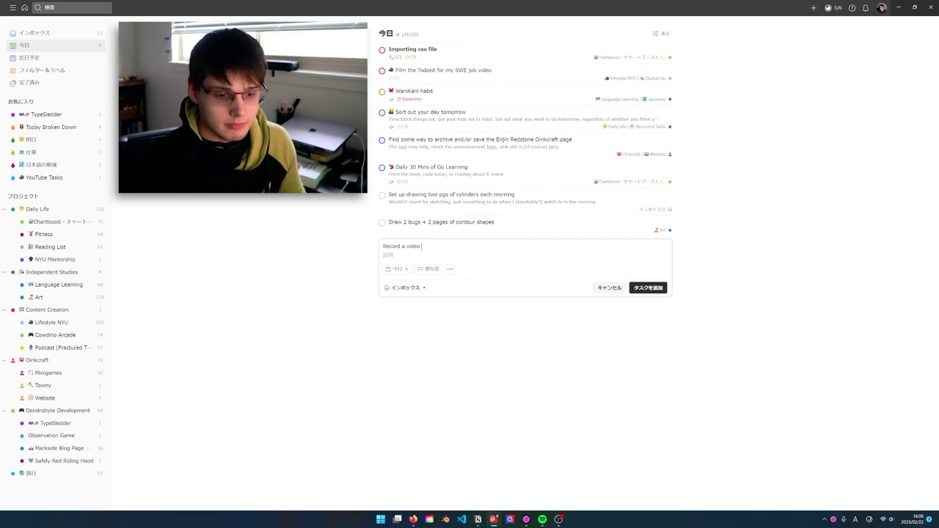
text(あした)
key(Return)
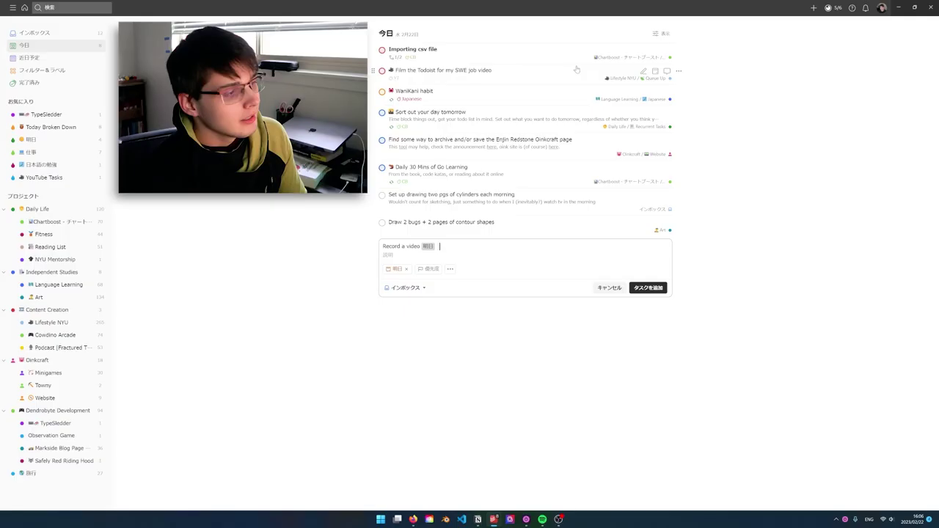
Browse the project suggestions for the drafted task without assigning one
text(#)
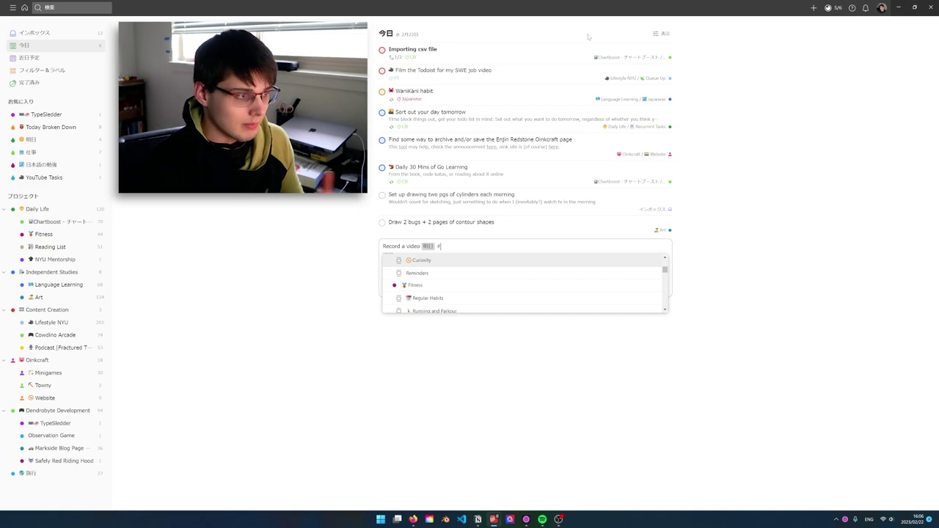
key(Down)
key(Down)
key(Down)
key(Down)
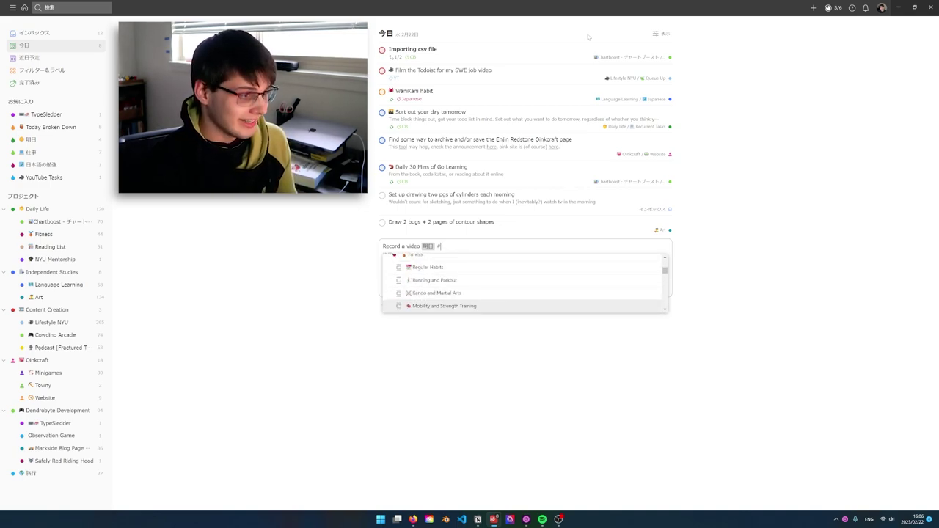
key(Escape)
Browse the label suggestions for the drafted task and discard the draft
text(@)
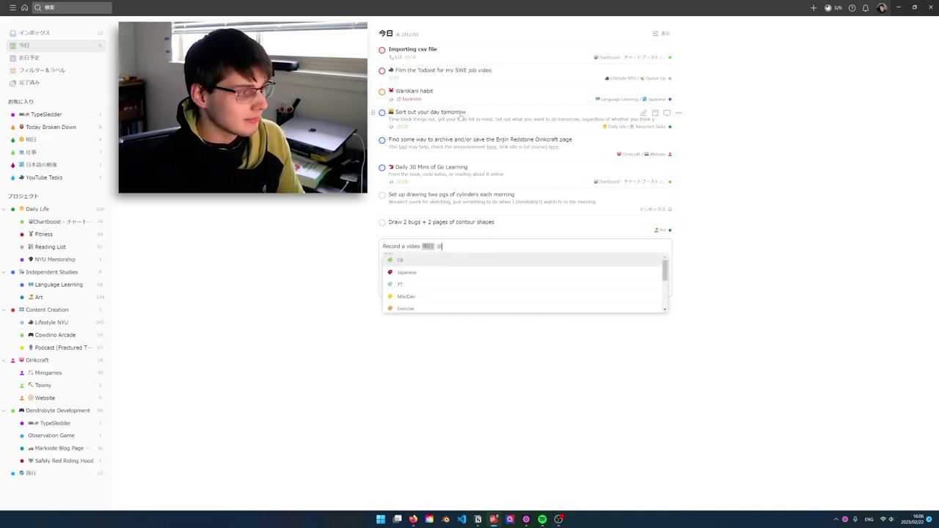
key(Down)
key(Down)
key(Down)
key(Down)
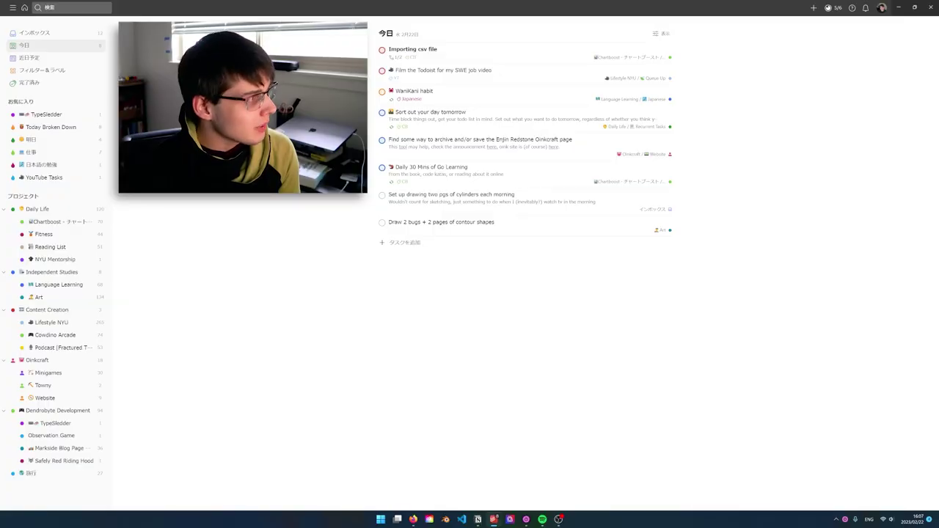
Add the Auto_Created label to the [BID-7384] pricer log task
click(71, 126)
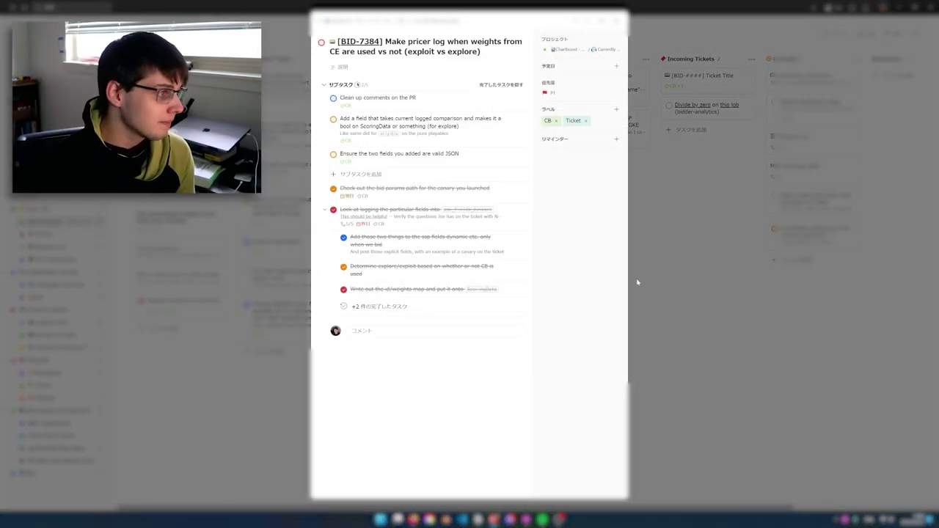
click(616, 109)
click(605, 209)
key(Escape)
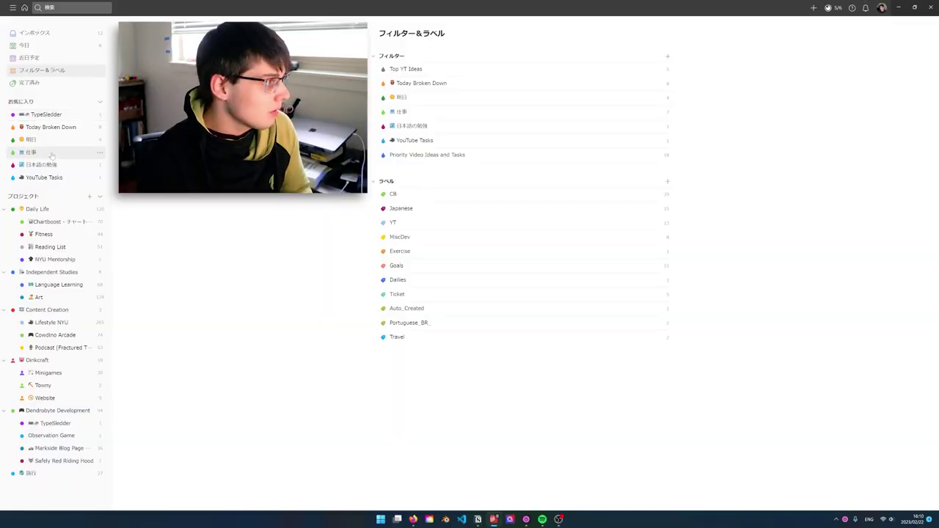
Remove the Auto_Created label from the [BID-7384] task within the 仕事 filter
click(63, 154)
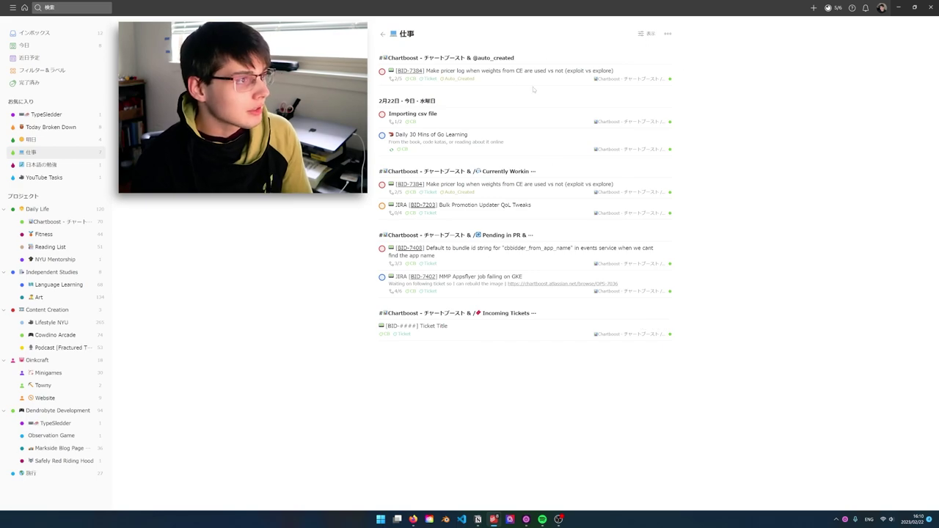
right_click(503, 76)
click(480, 69)
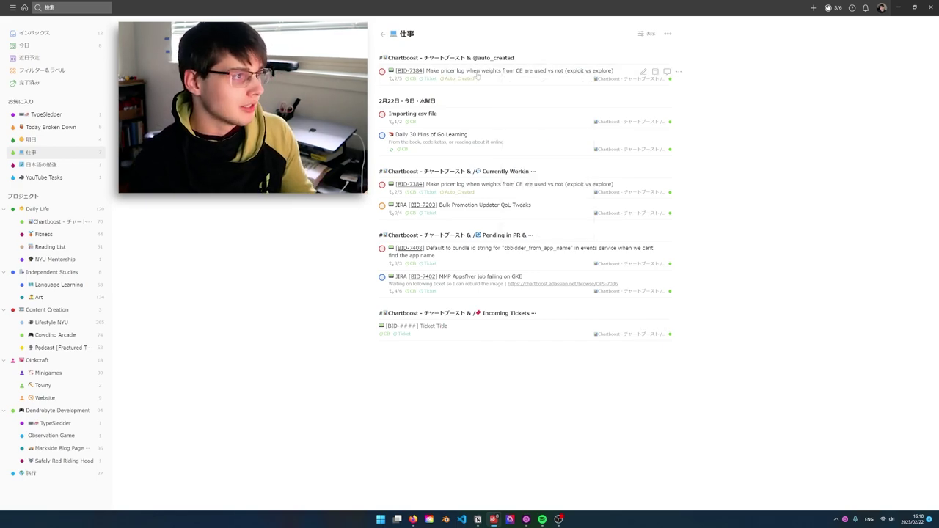
key(Escape)
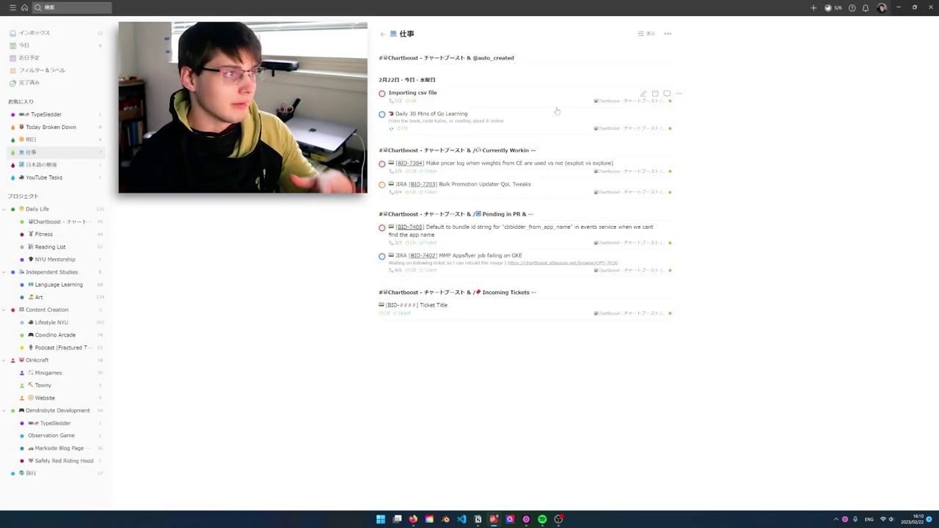
Examine today's section of the 仕事 filter and the labels of the "Daily 30 Mins of Go Learning" task
drag(388, 88, 734, 151)
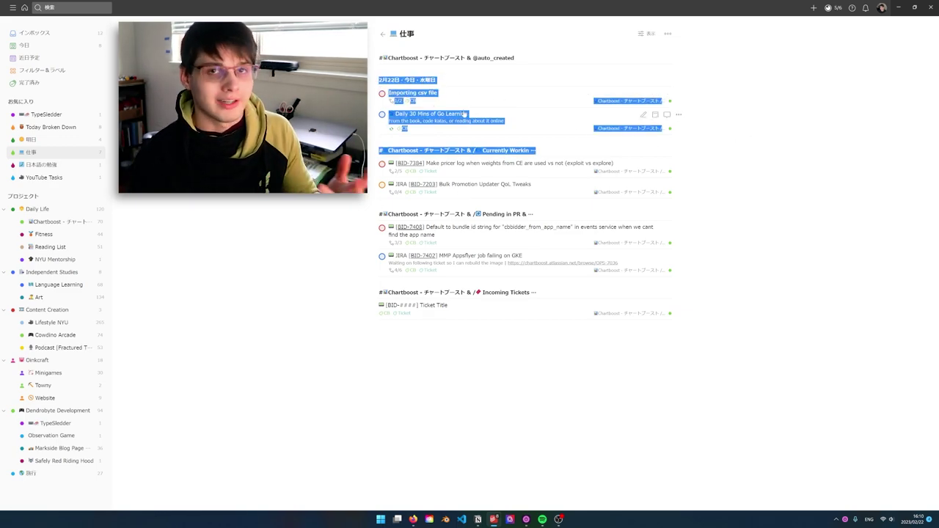
click(762, 140)
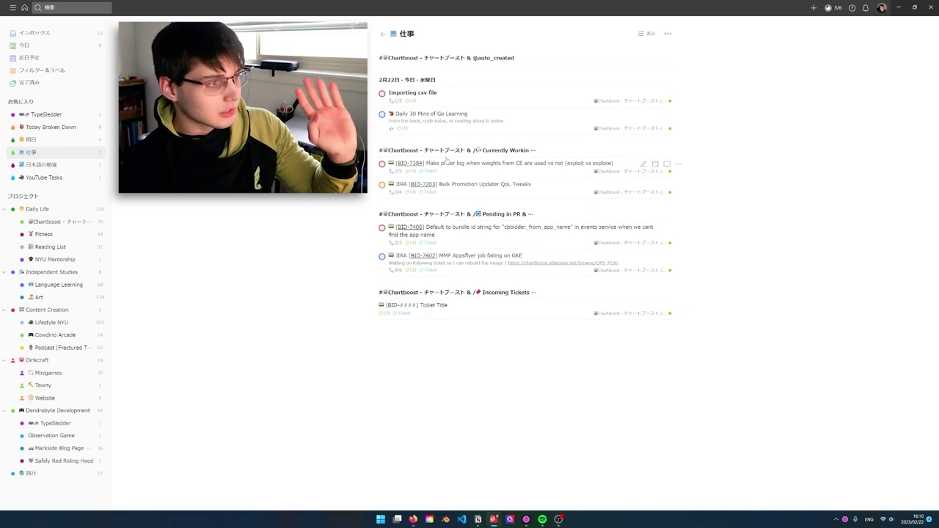
click(59, 221)
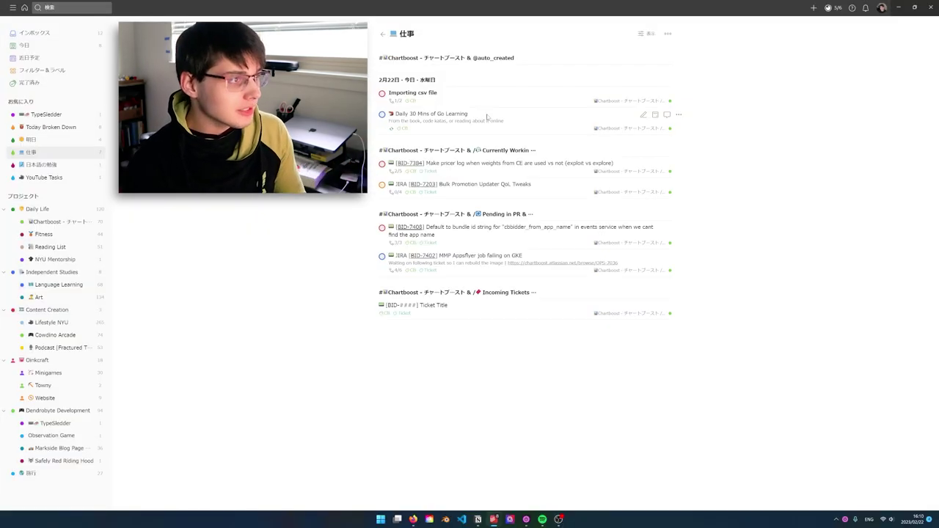
click(489, 115)
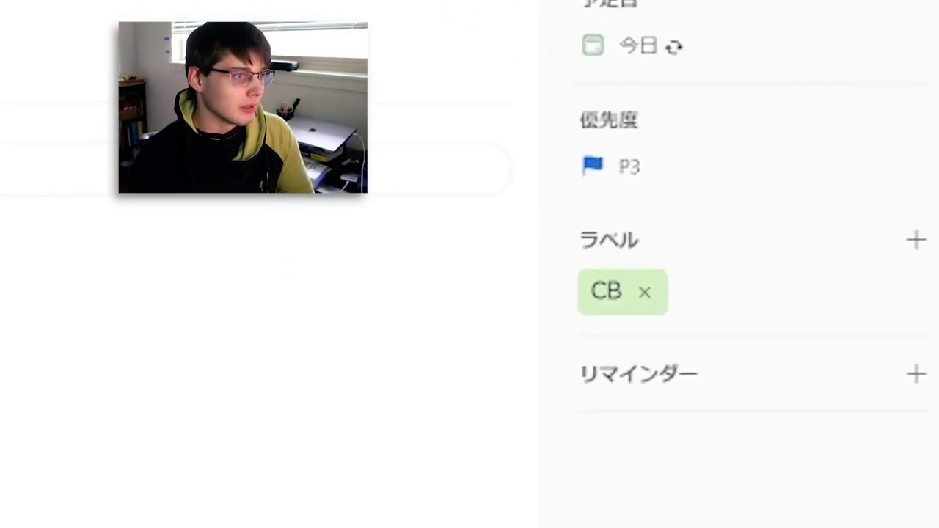
key(Escape)
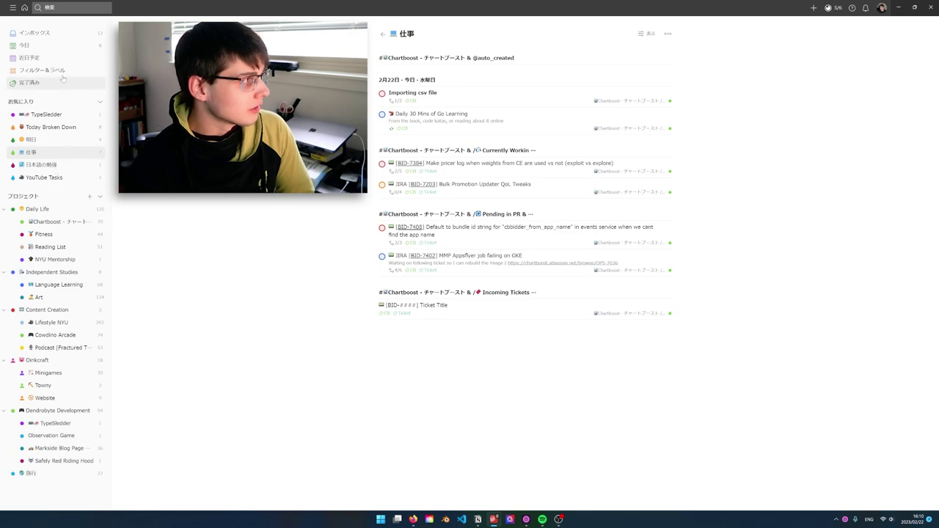
Read the full query of the 仕事 filter in an enlarged query field and close it without saving
click(56, 70)
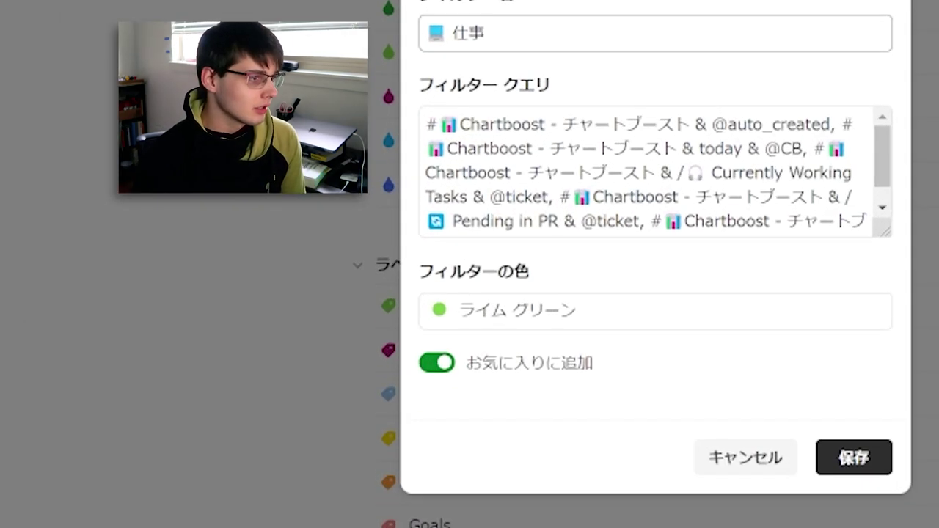
click(882, 228)
drag(887, 220, 887, 512)
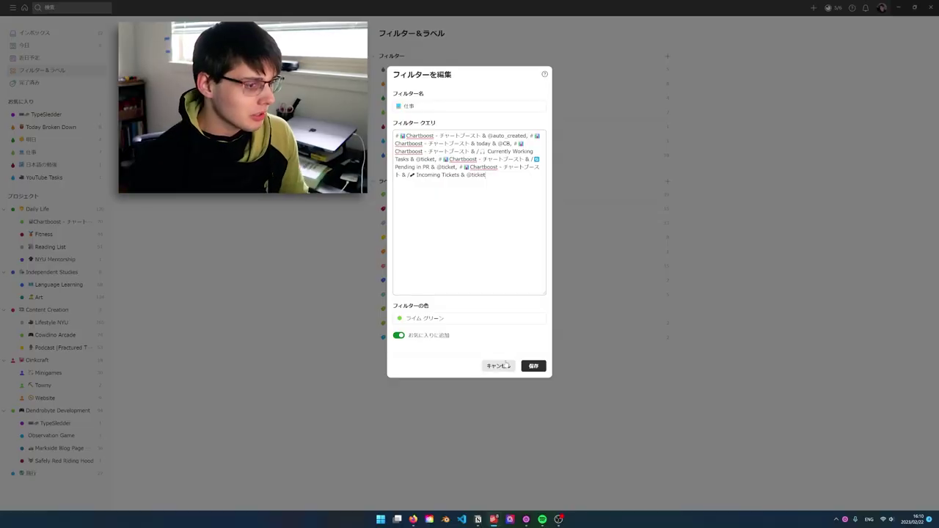
click(497, 365)
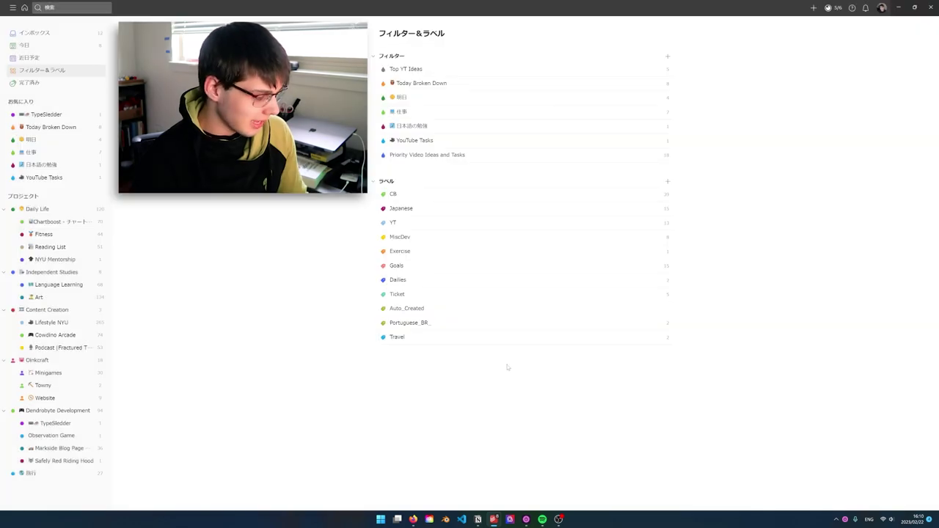
Draft a quick task "New work task" in the Chartboost - チャートブースト project with the CB label, and discard it
text(q)
text(New work task #chjar)
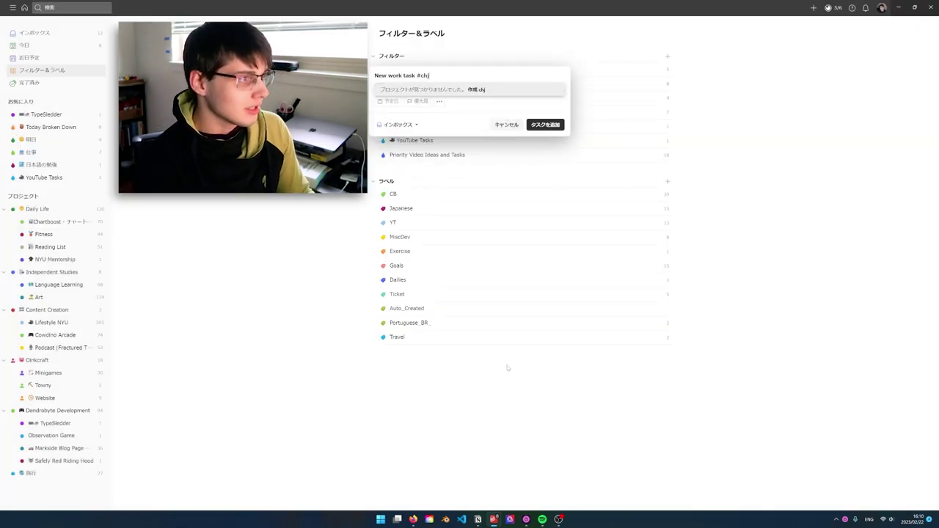
key(Return)
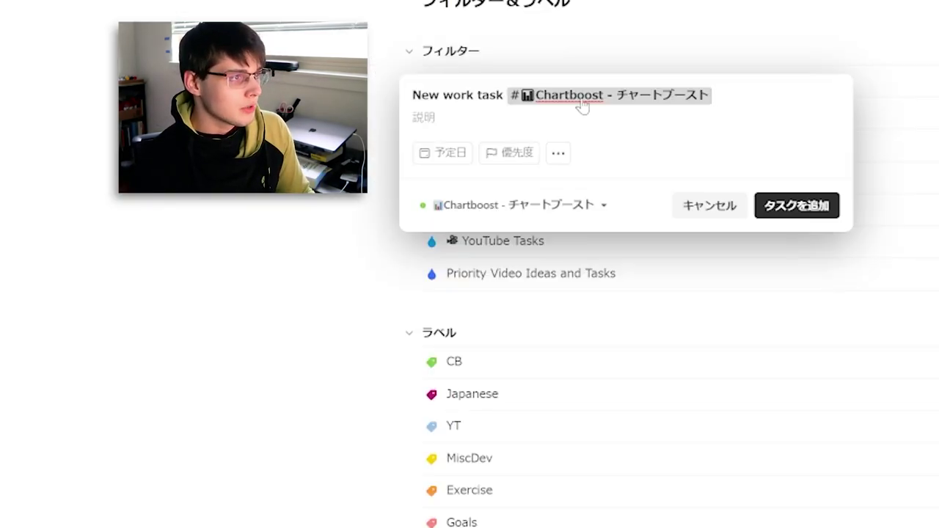
text(@CB)
key(Return)
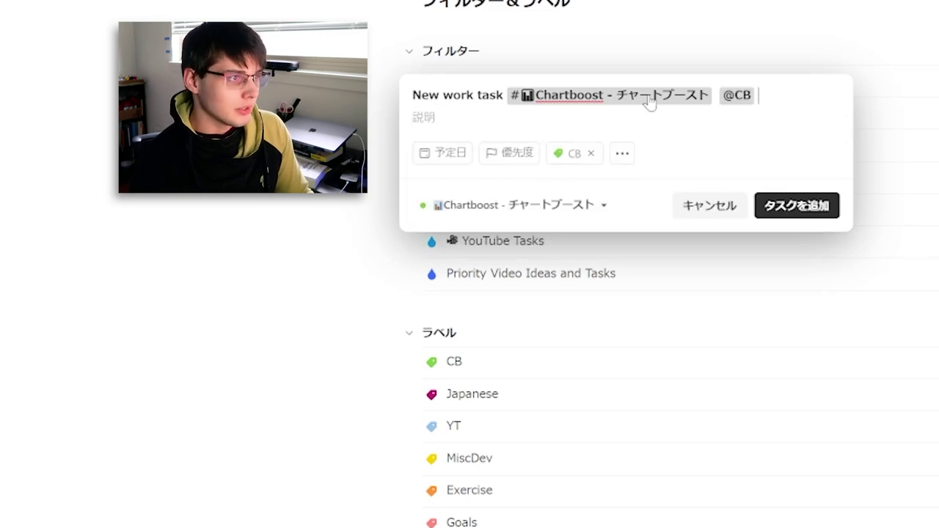
click(709, 208)
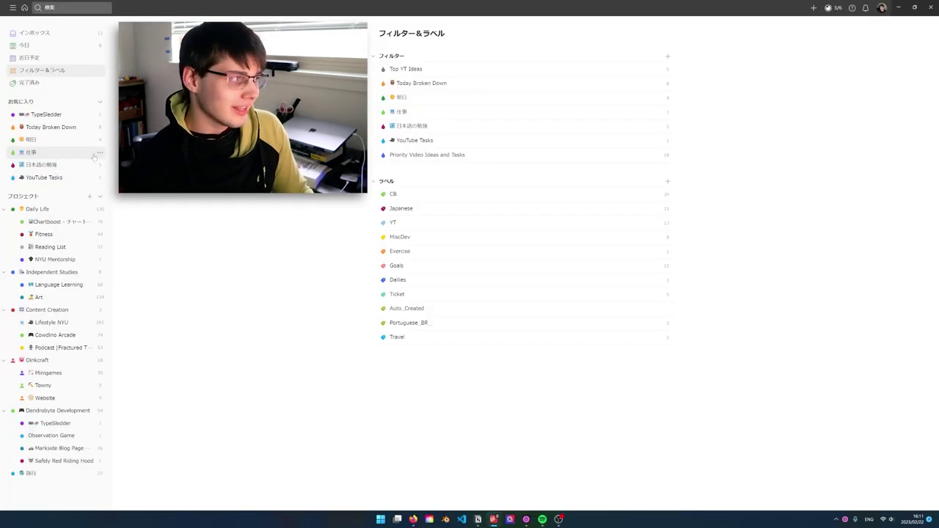
click(34, 152)
click(44, 70)
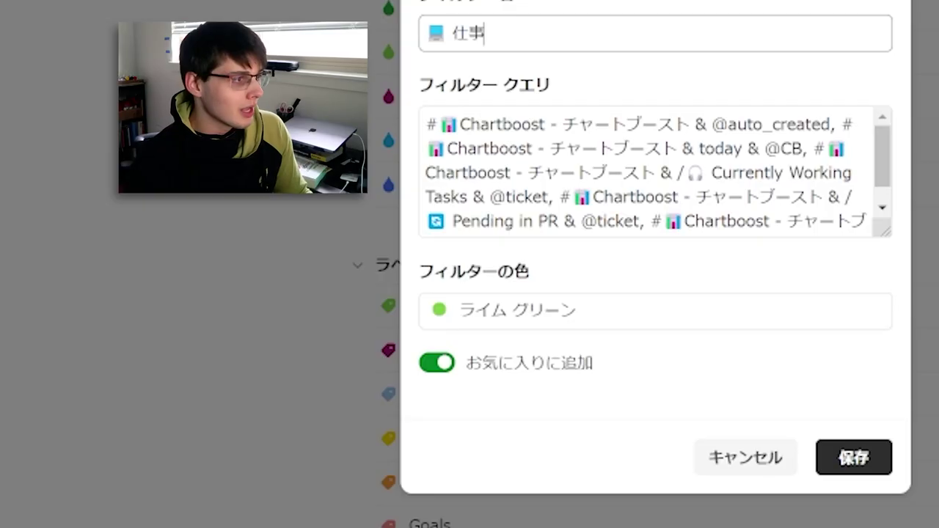
drag(427, 124, 625, 125)
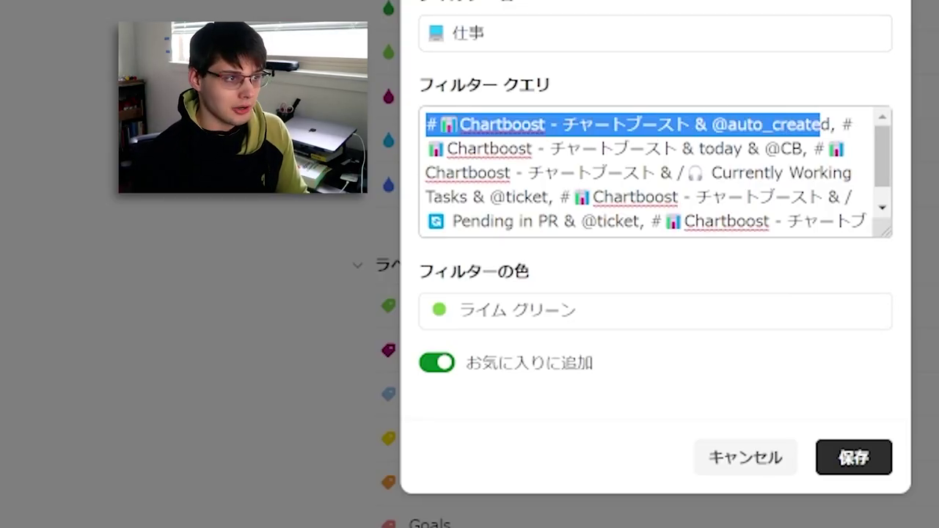
click(765, 473)
click(446, 50)
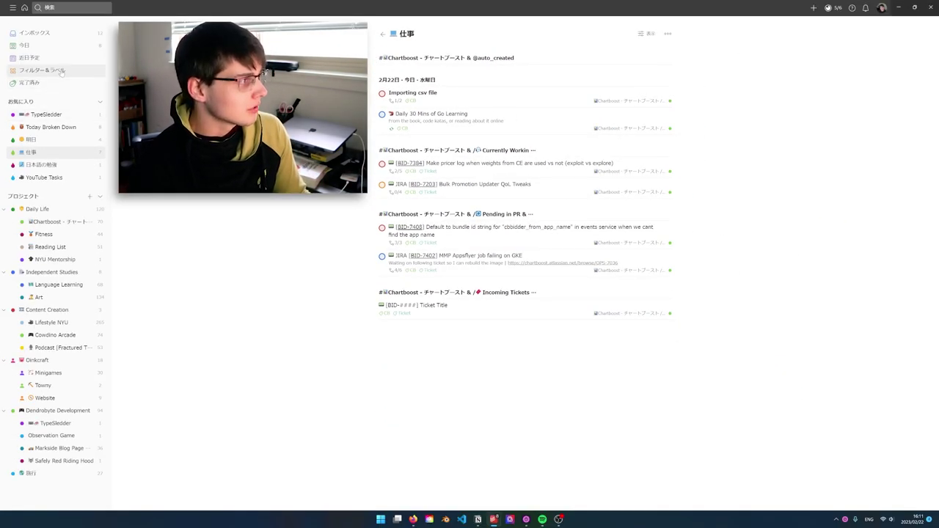
click(45, 70)
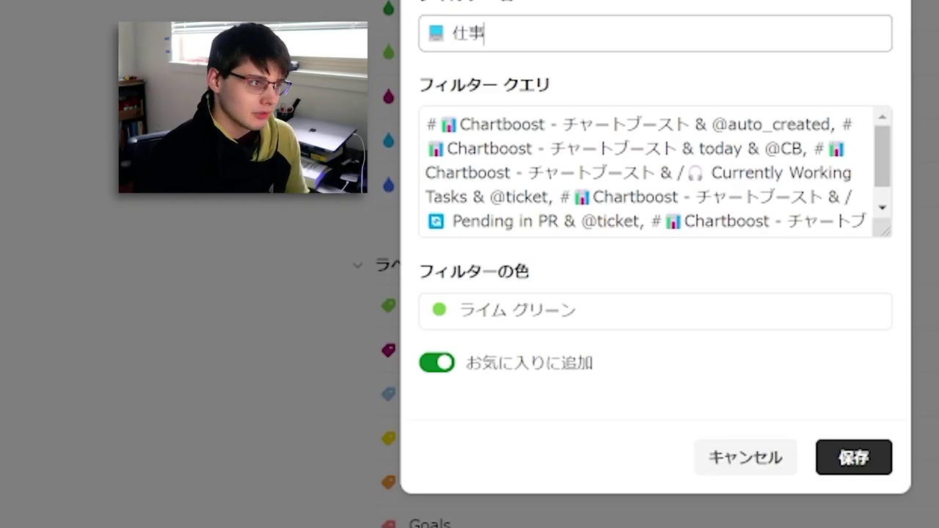
double_click(722, 148)
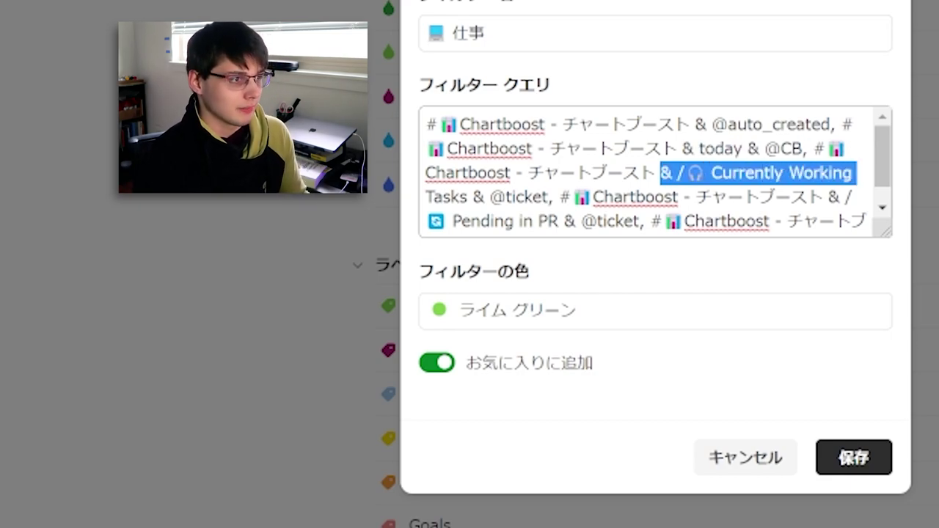
click(673, 173)
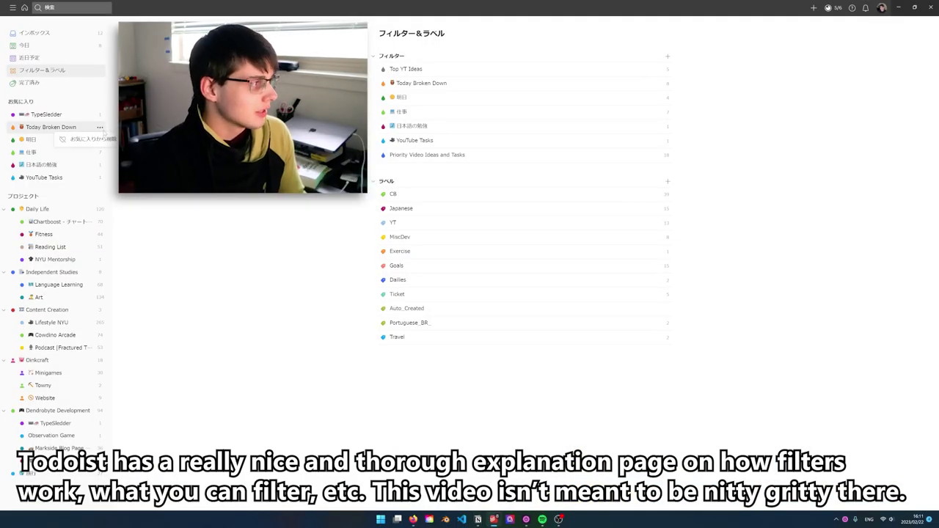
Examine the label and date conditions in the Today Broken Down filter's query and close it without saving
click(660, 86)
drag(396, 135, 419, 135)
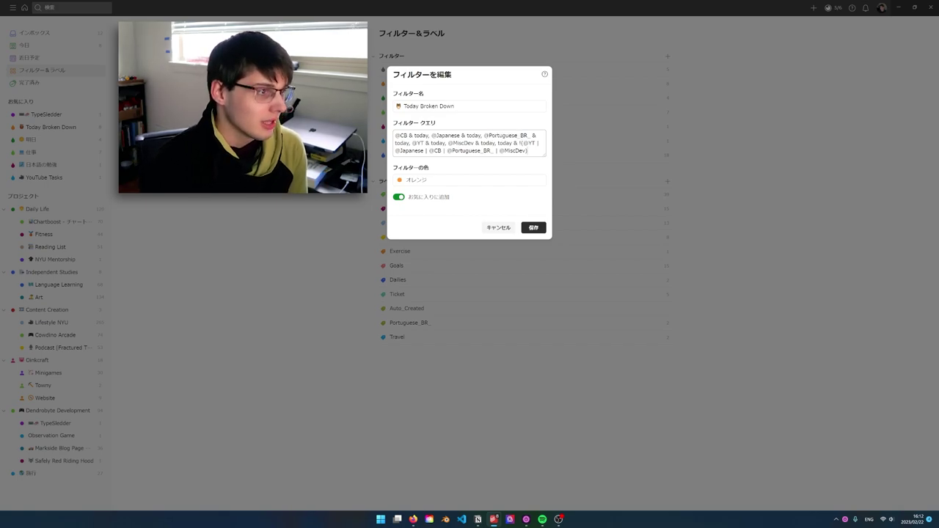
key(ctrl+a)
click(499, 227)
click(411, 82)
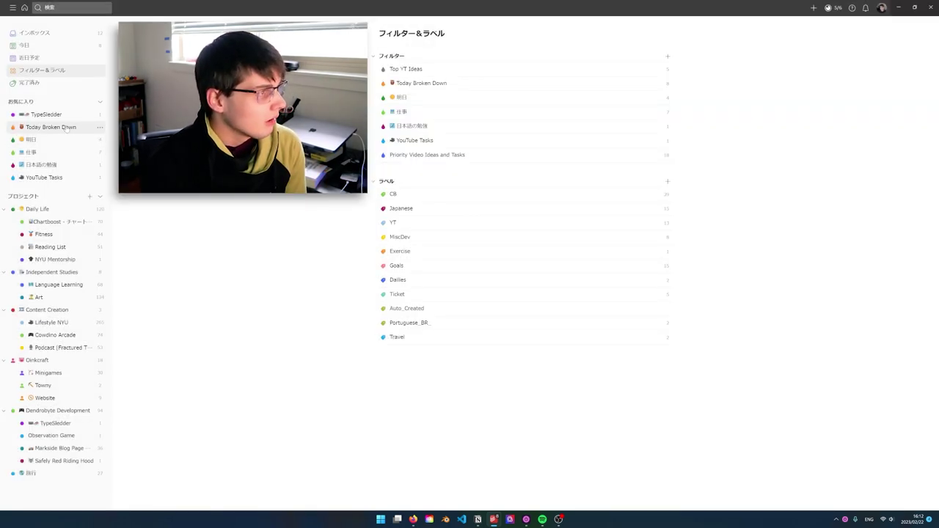
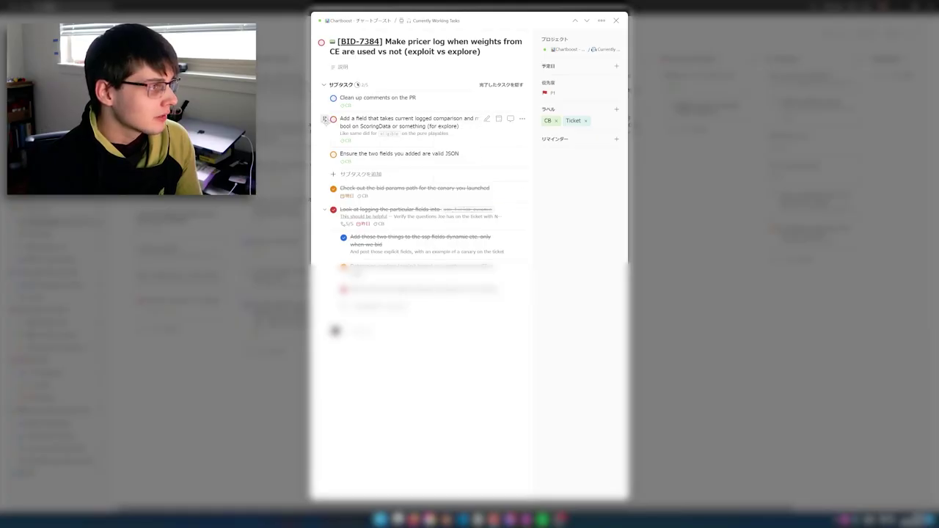
drag(321, 103, 323, 102)
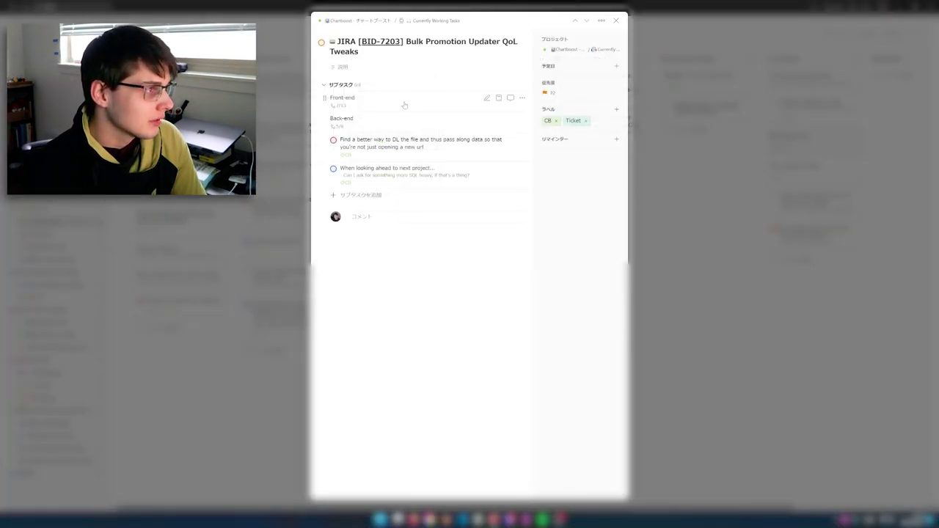
Browse the Front-end and Back-end subtasks of the JIRA [BID-7203] Bulk Promotion Updater QoL Tweaks ticket
click(406, 104)
click(380, 40)
click(411, 168)
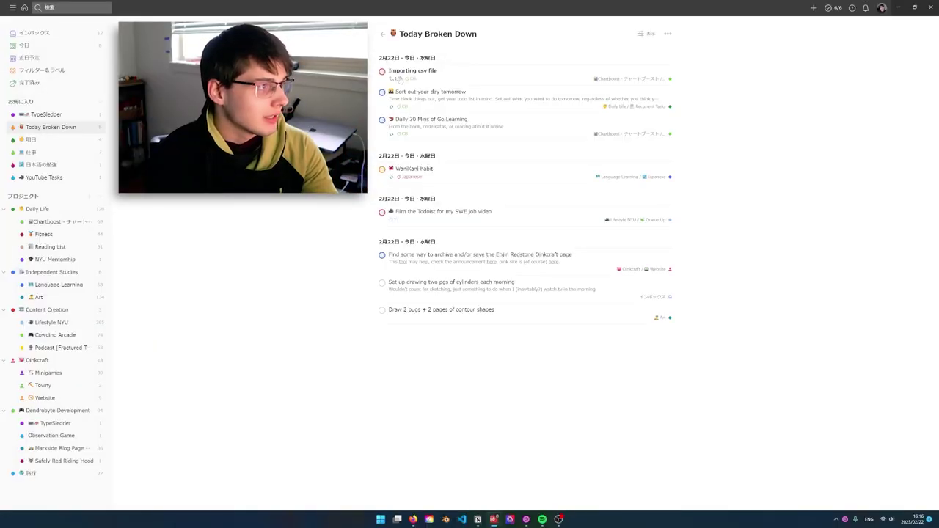
Trace the Importing csv file task in Today Broken Down to its parent Back-end task, and view the 日本語の勉強 filter
click(453, 81)
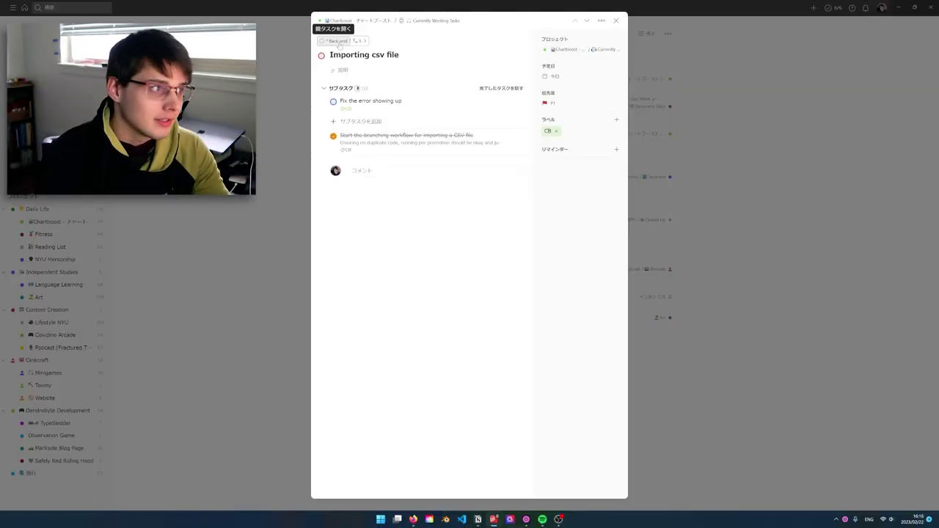
click(334, 40)
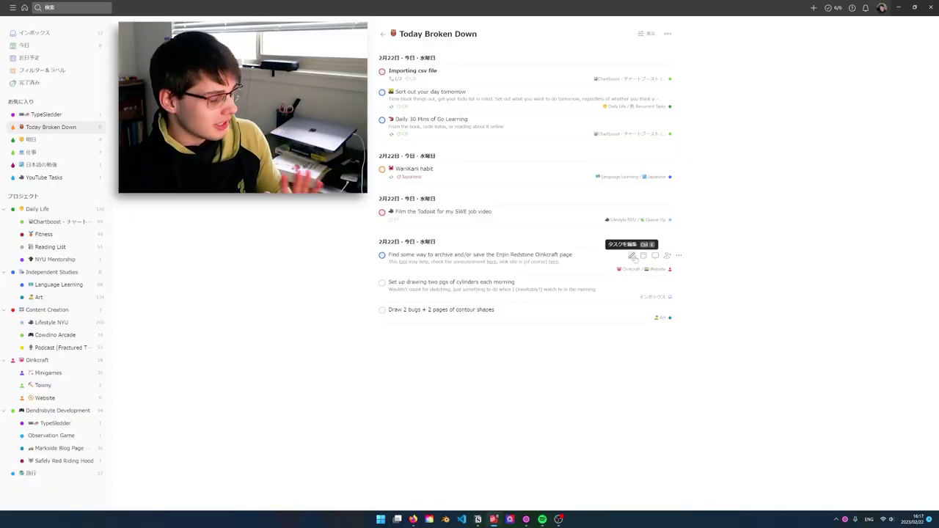
click(42, 165)
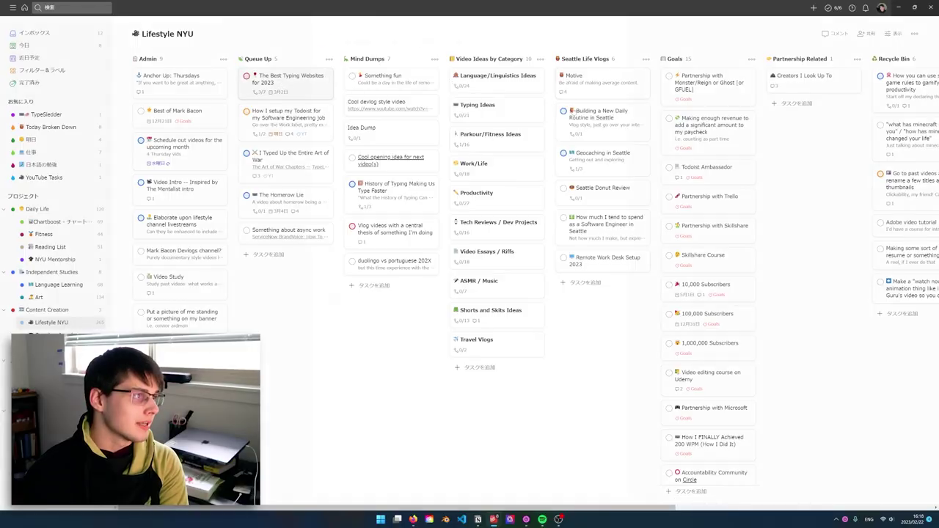
Switch to Trello's Lifestyle Channel board and review the description and checklists of the "How I Set Up Todoist for My Software Engineering Job" card
key(Return)
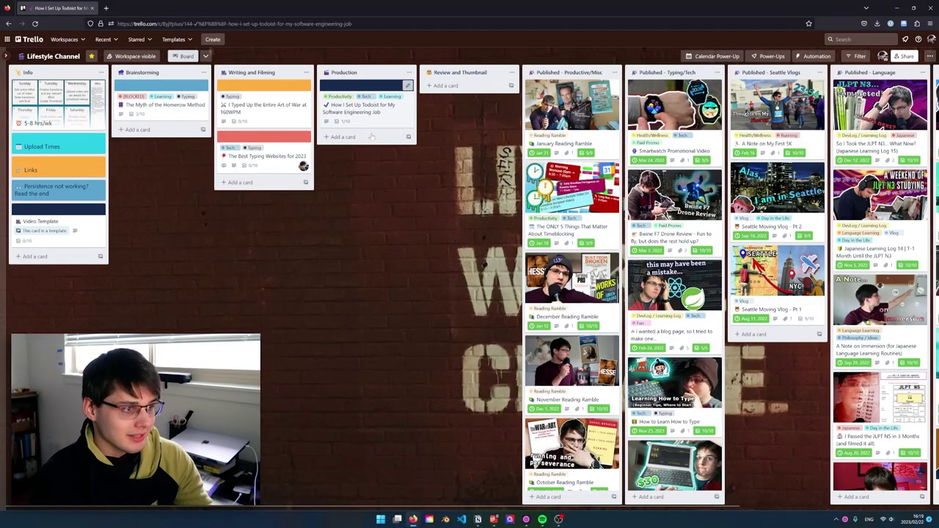
click(363, 108)
scroll(439, 309, down, 10)
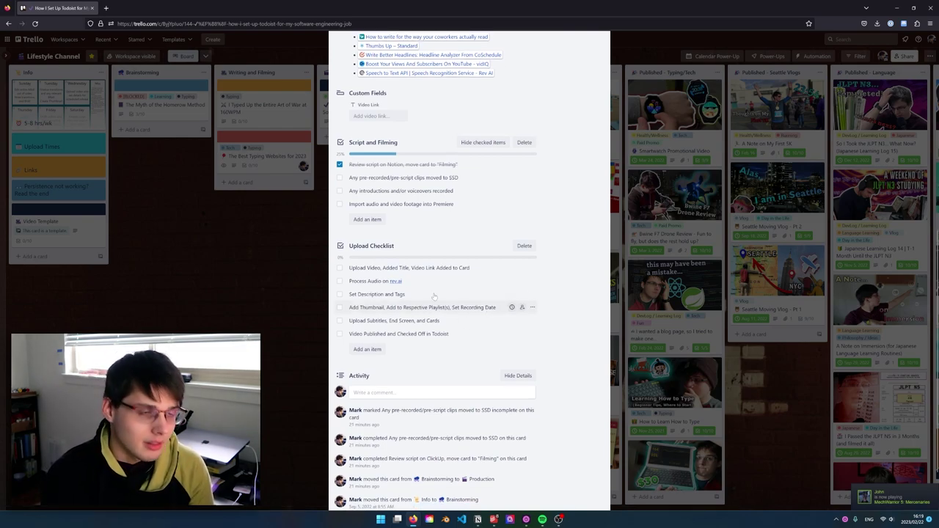
drag(416, 302, 517, 345)
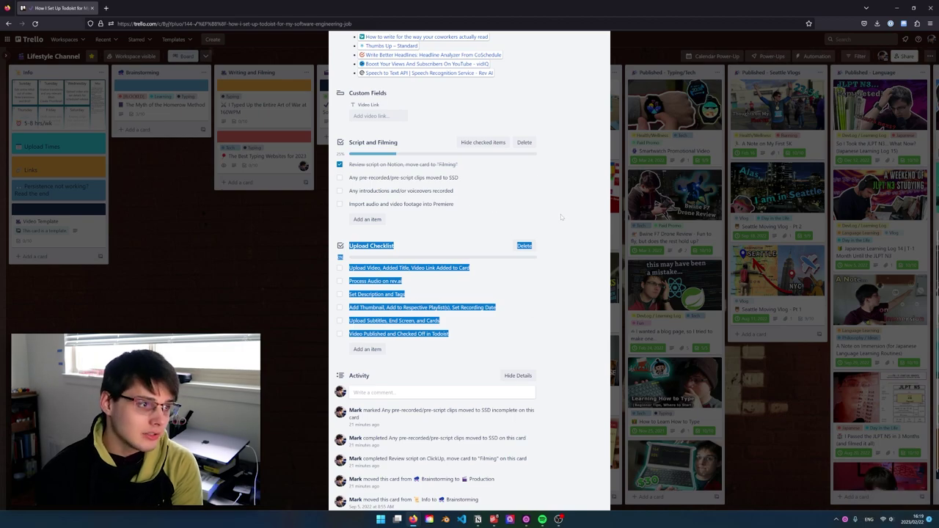
scroll(564, 212, up, 4)
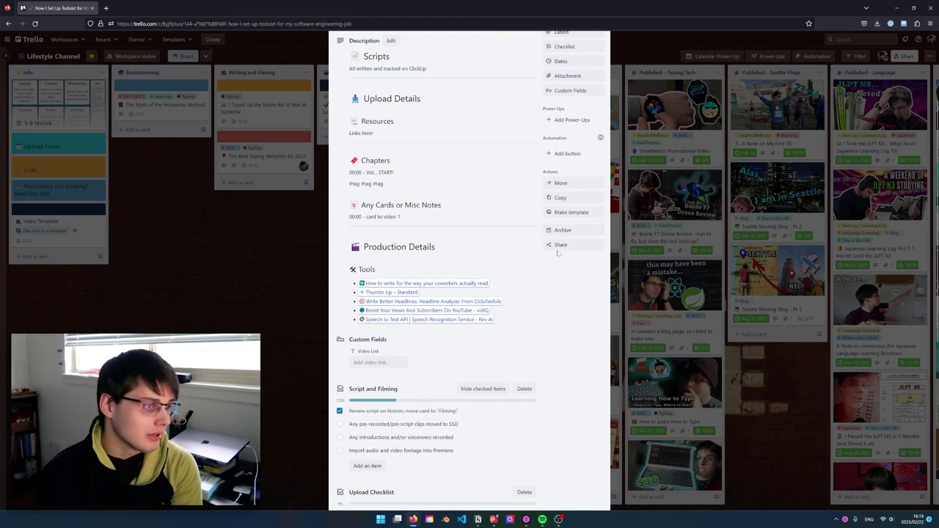
scroll(543, 347, down, 2)
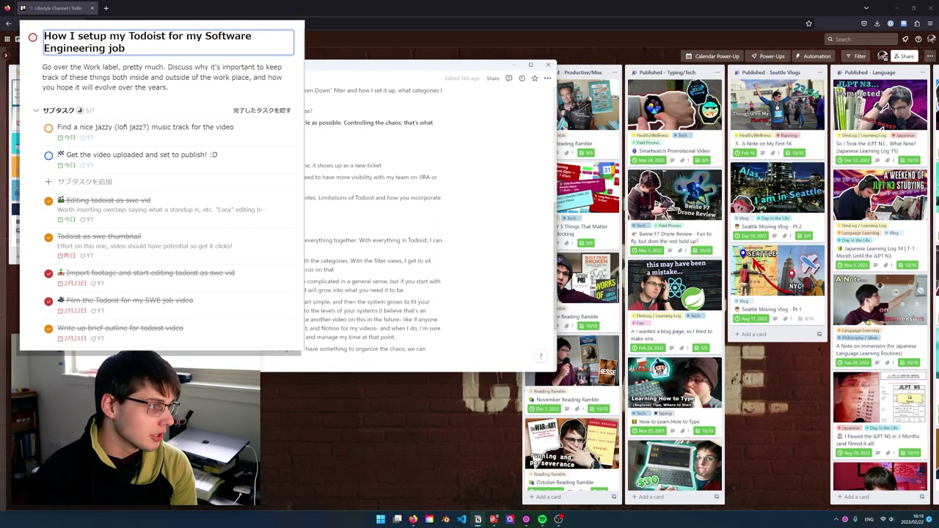
Skim the video's script notes in Notion, and switch back to Todoist's Today Broken Down filter
scroll(316, 191, down, 1)
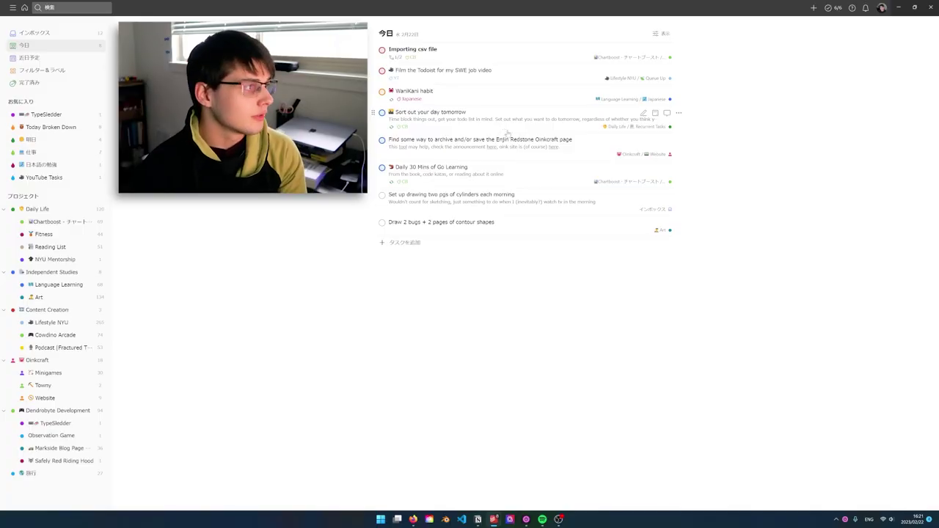
click(52, 127)
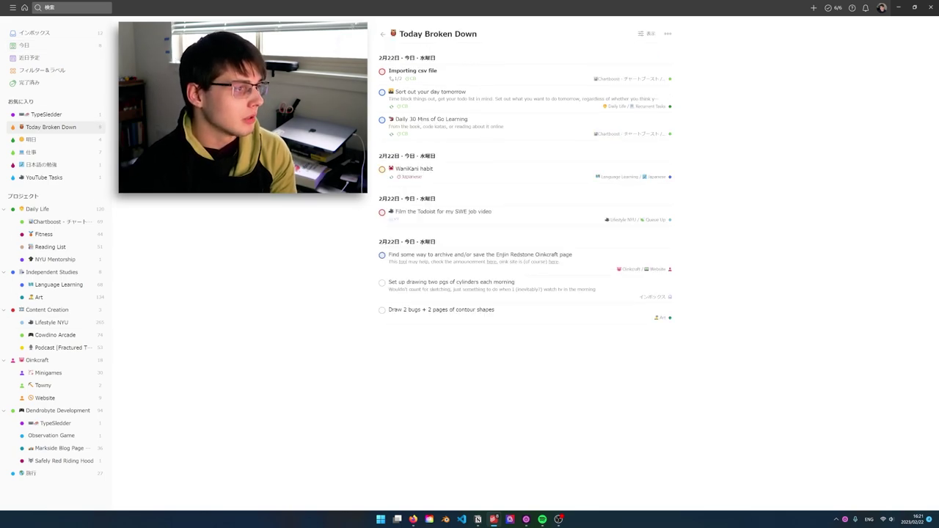